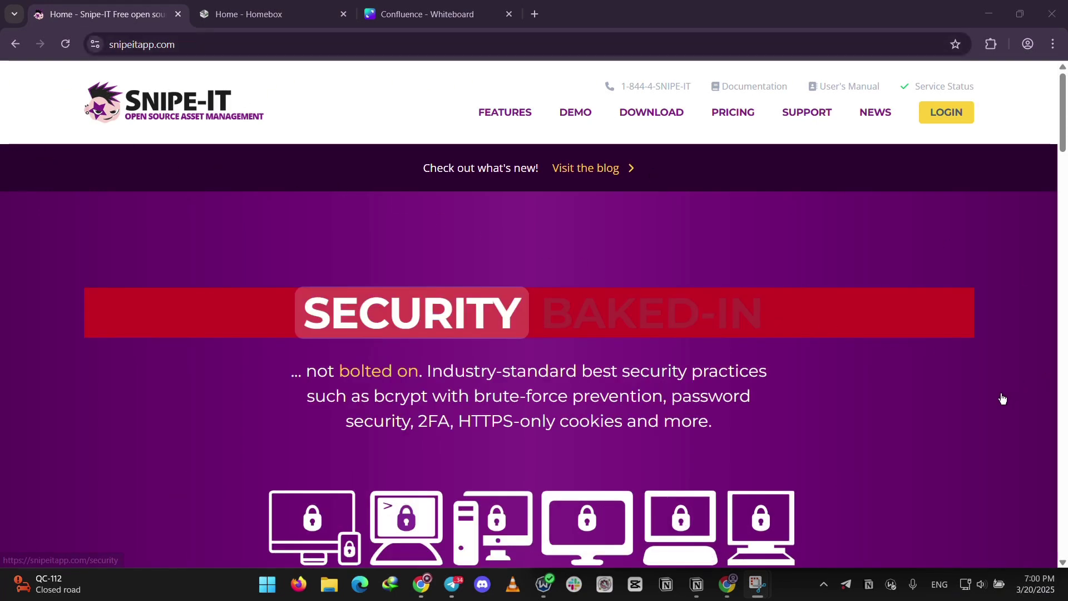
scroll(1002, 398, down, 3)
scroll(1002, 398, down, 4)
scroll(1002, 399, down, 1)
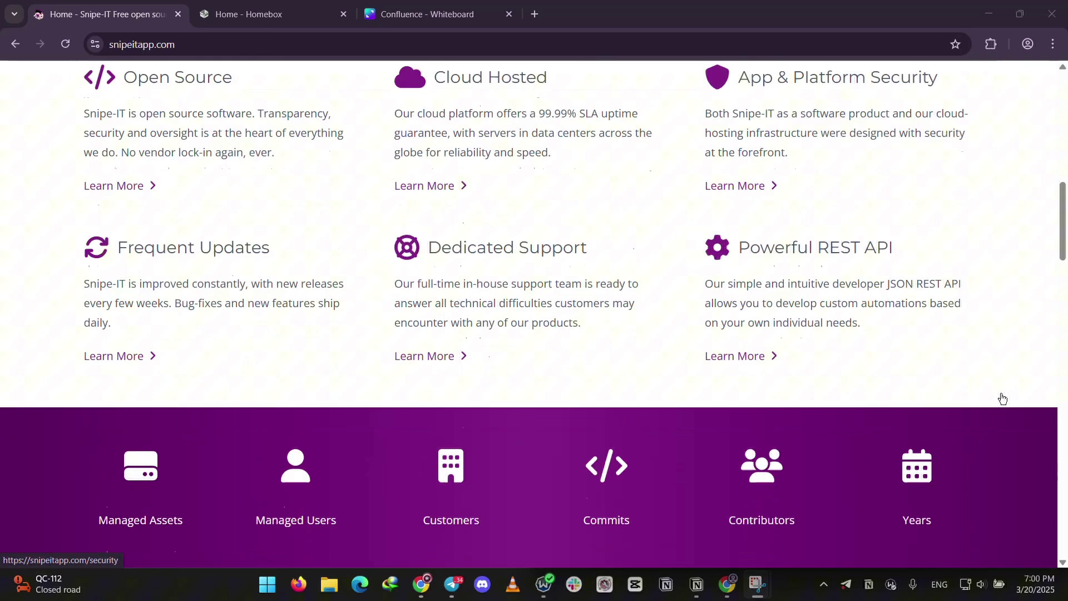
scroll(1002, 399, down, 1)
scroll(1001, 399, down, 2)
scroll(1002, 400, down, 2)
scroll(1001, 399, down, 1)
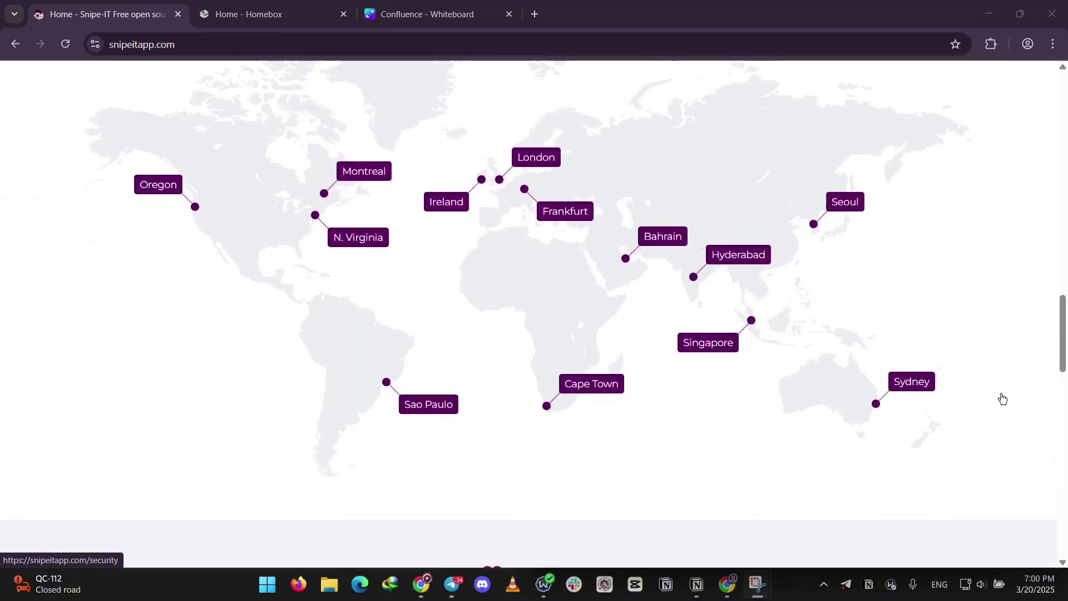
scroll(1002, 399, down, 3)
scroll(1002, 399, down, 1)
scroll(1002, 399, down, 4)
scroll(1003, 399, down, 1)
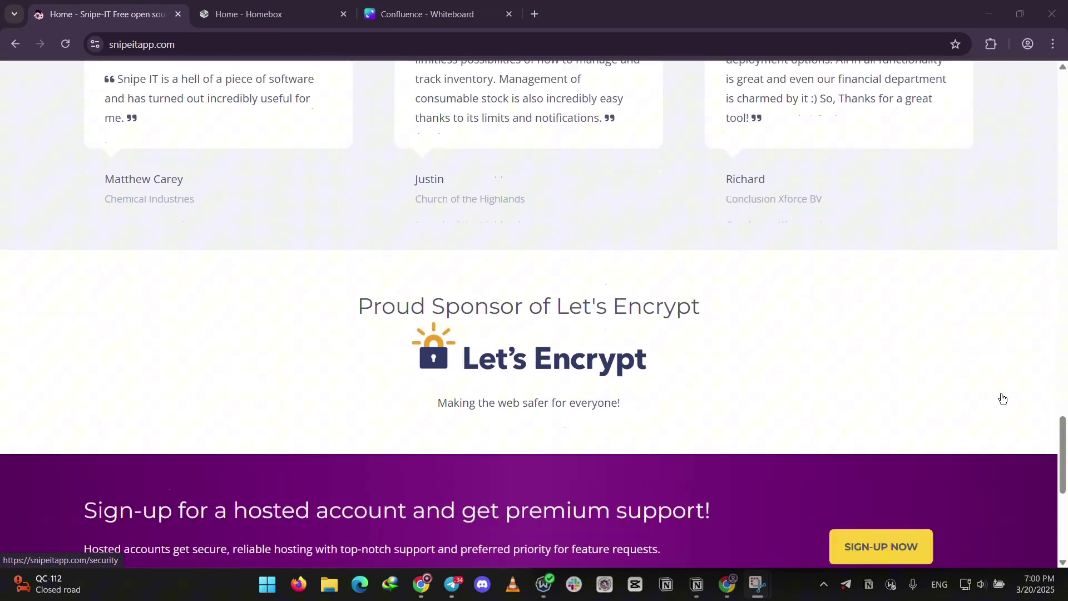
scroll(1002, 399, down, 5)
scroll(1002, 399, up, 3)
Return to the top of the Snipe-IT homepage, then switch to the 'Home - Homebox' documentation tab
key(Home)
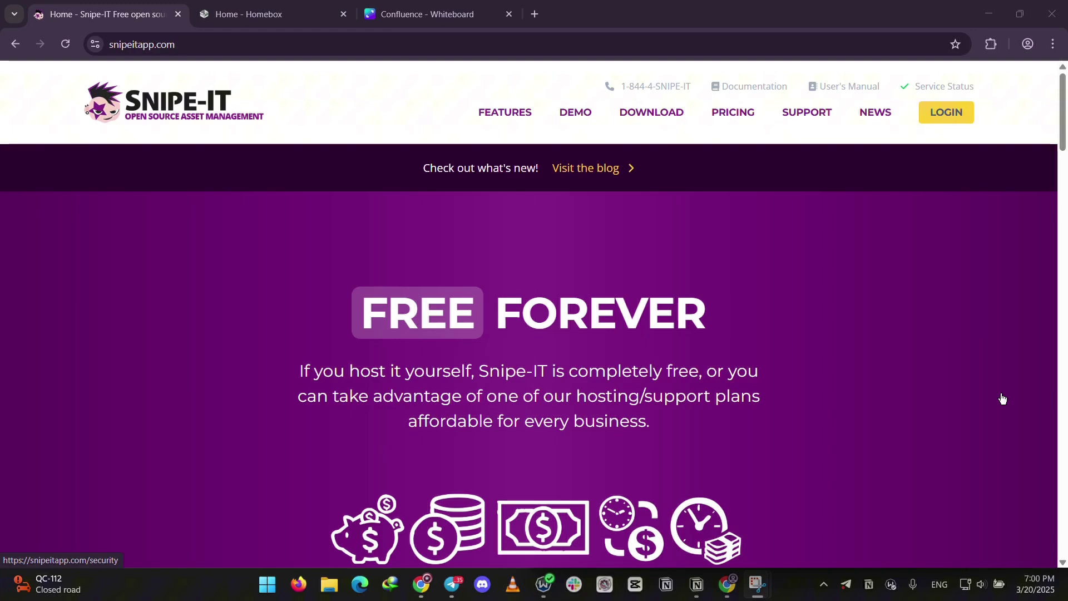
click(249, 13)
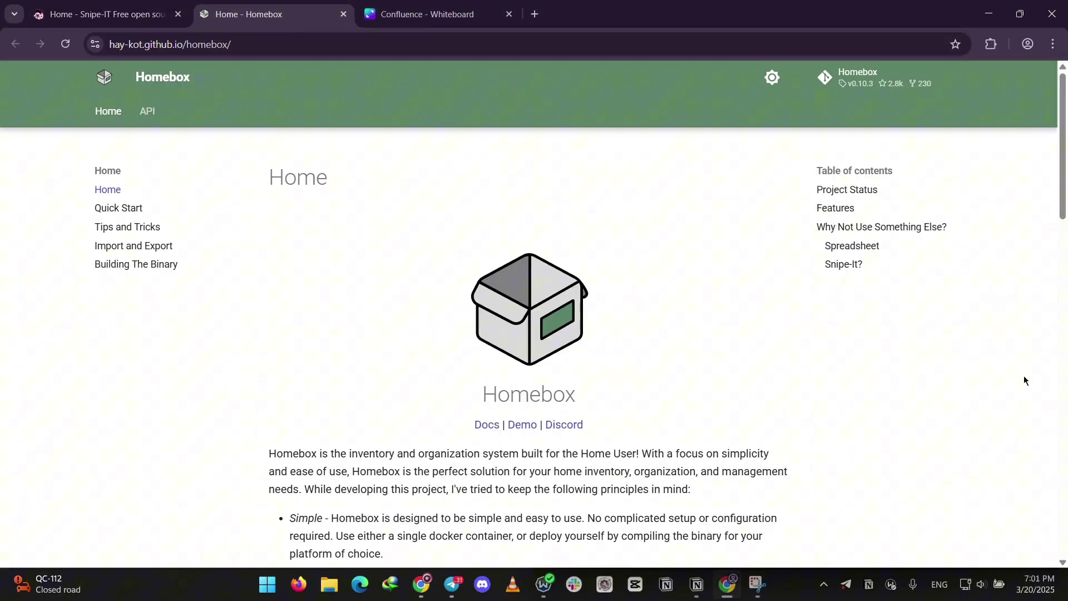
scroll(1024, 380, down, 3)
scroll(1024, 380, down, 4)
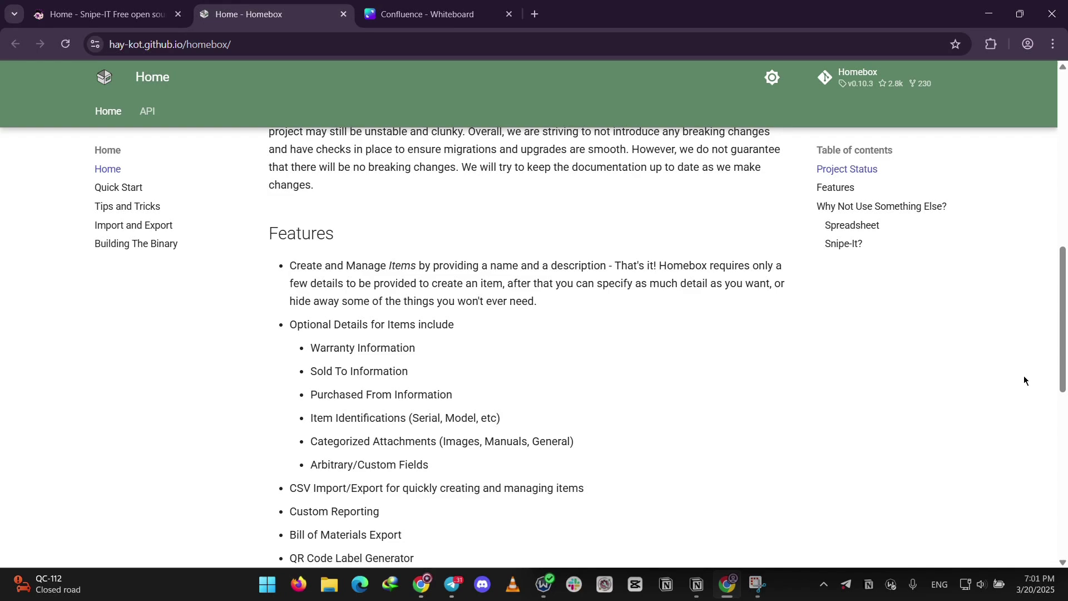
scroll(1025, 380, down, 3)
scroll(1025, 380, down, 3)
scroll(1024, 380, down, 2)
scroll(1025, 381, up, 10)
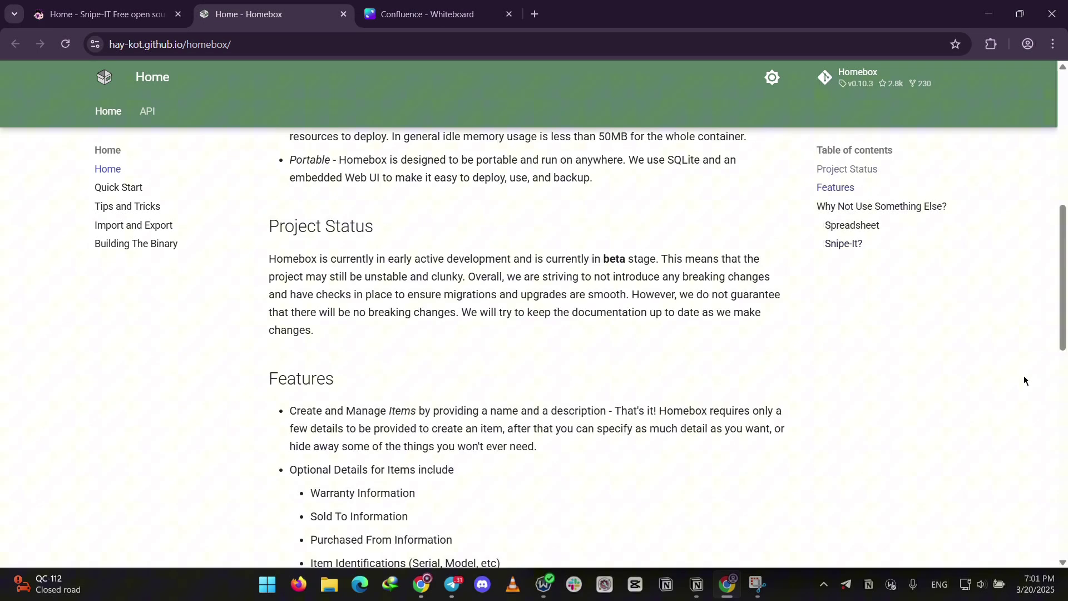
scroll(1025, 381, up, 5)
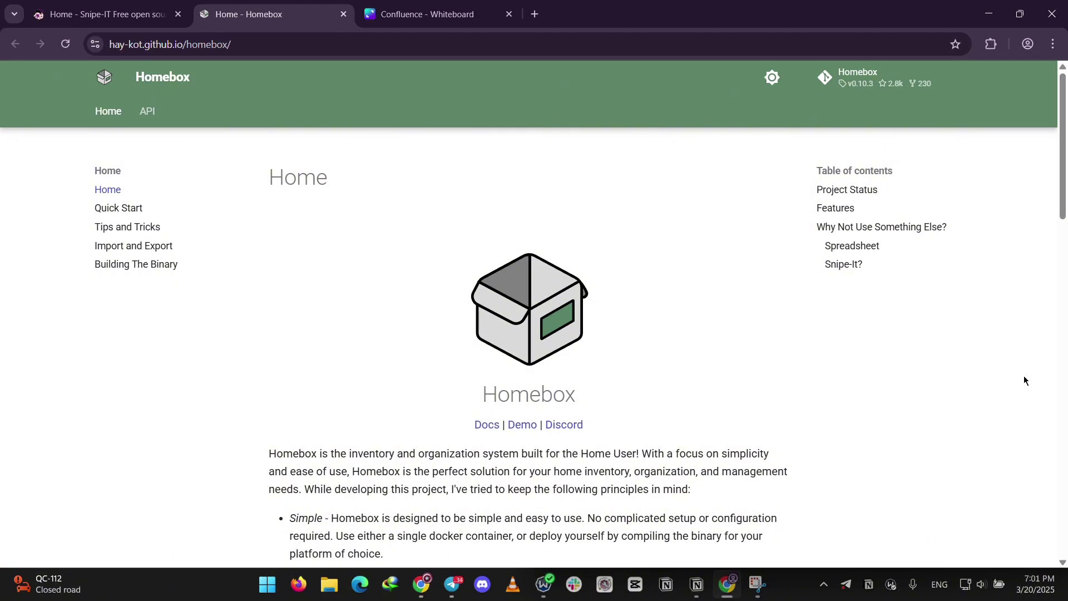
Switch to the 'Confluence - Whiteboard' Canva tab showing the Snipe-IT versus Homebox table
key(ctrl+Tab)
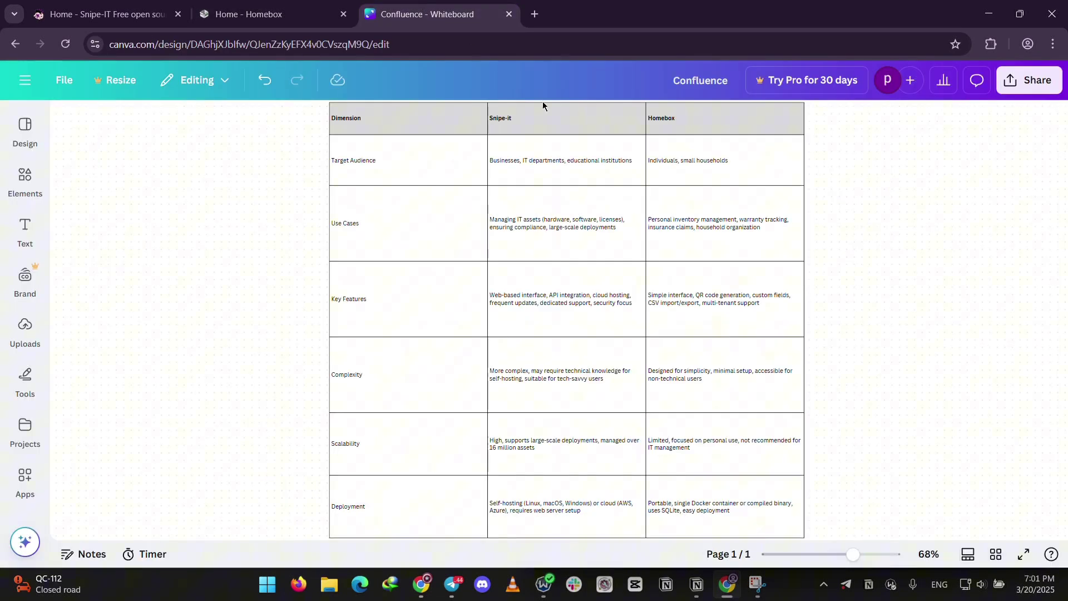